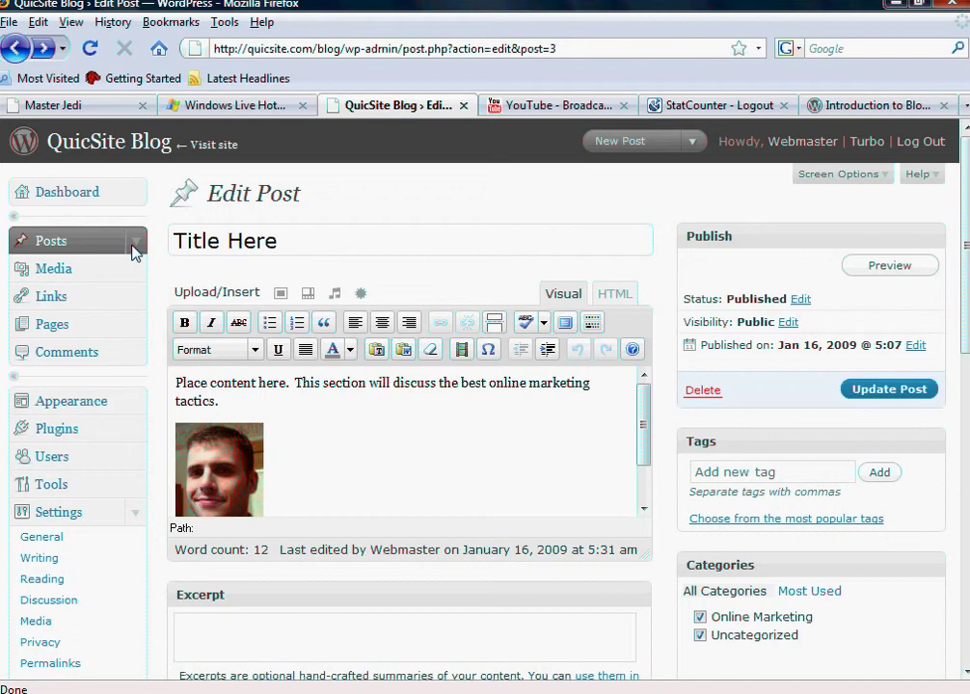
Step: Review the "Title Here" post's text and image in the editor and on the live blog, and return to the editor
click(404, 430)
scroll(381, 444, down, 1)
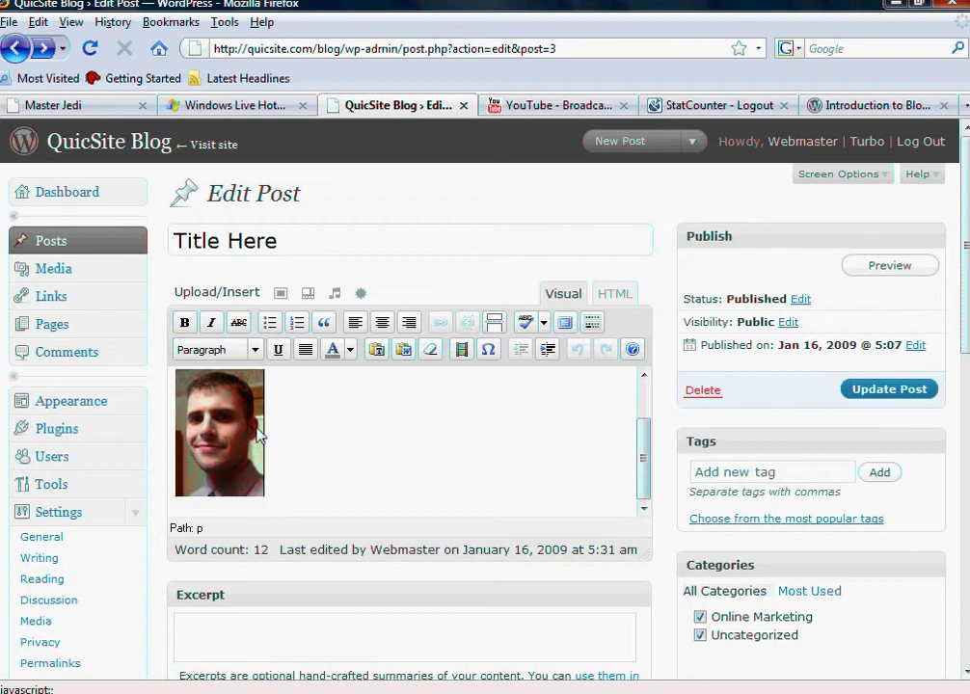
scroll(397, 458, up, 1)
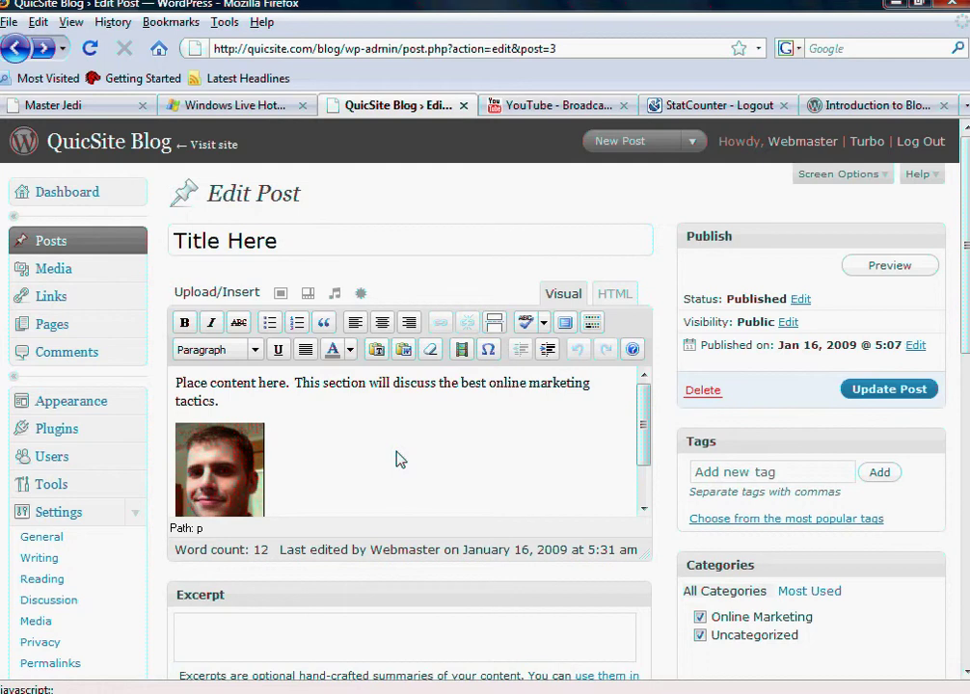
click(218, 147)
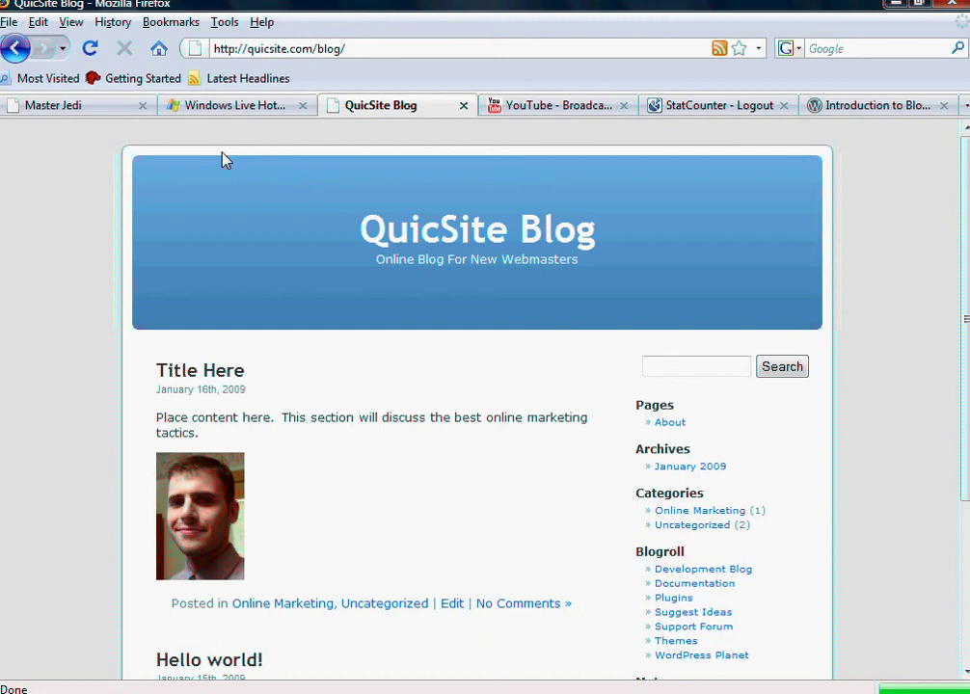
scroll(294, 328, down, 1)
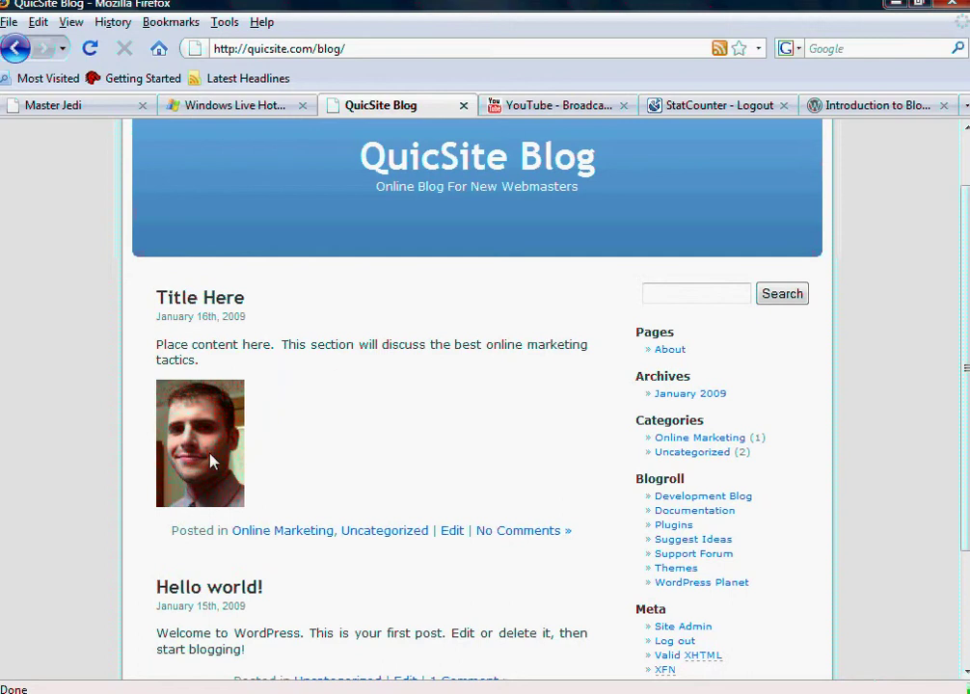
scroll(294, 451, up, 1)
click(16, 50)
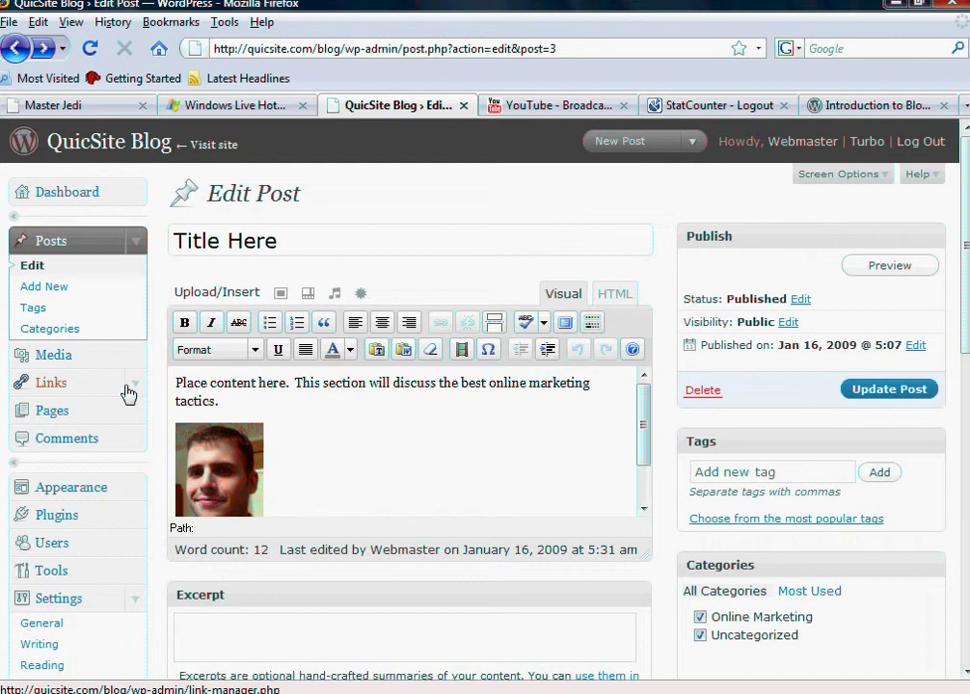
Step: Add a link category named Recommended Companies with slug recommendedcompanies and description "This is for affiliate links and recommended companies."
click(136, 388)
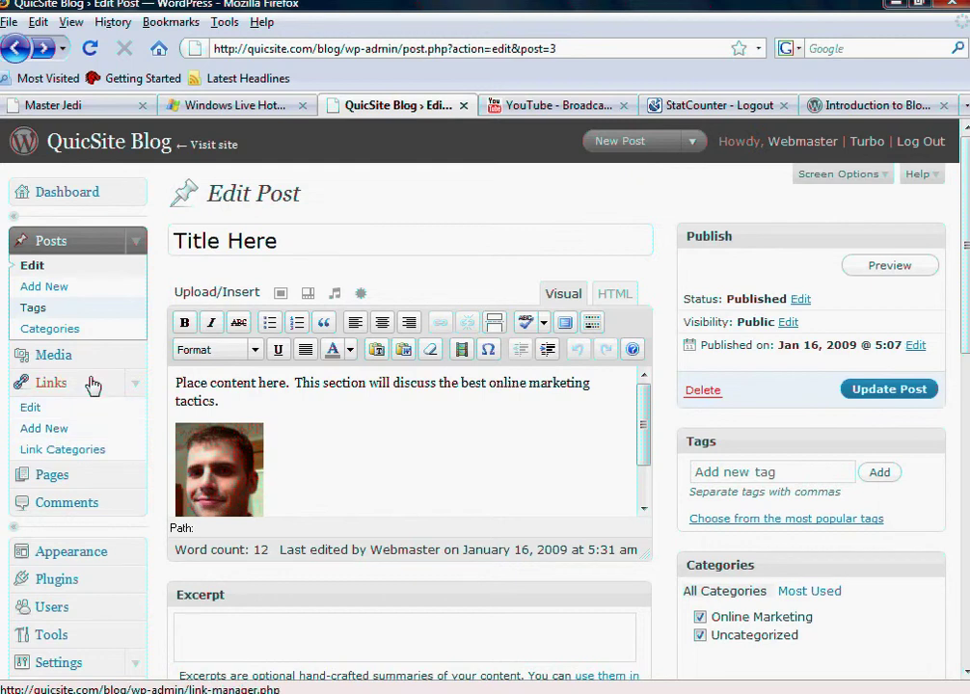
click(68, 451)
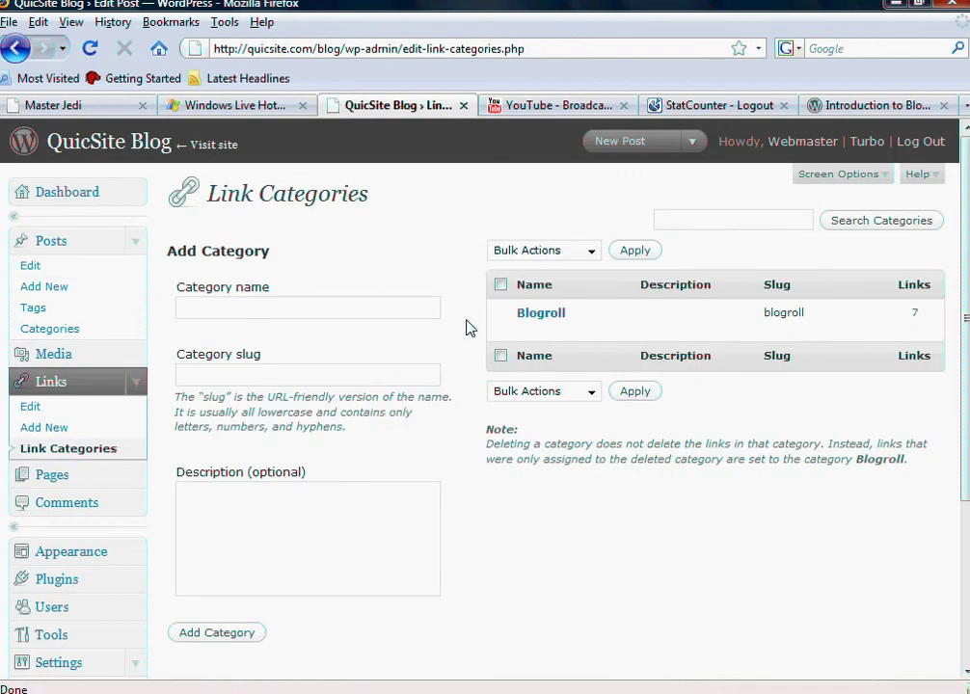
mouse_move(523, 325)
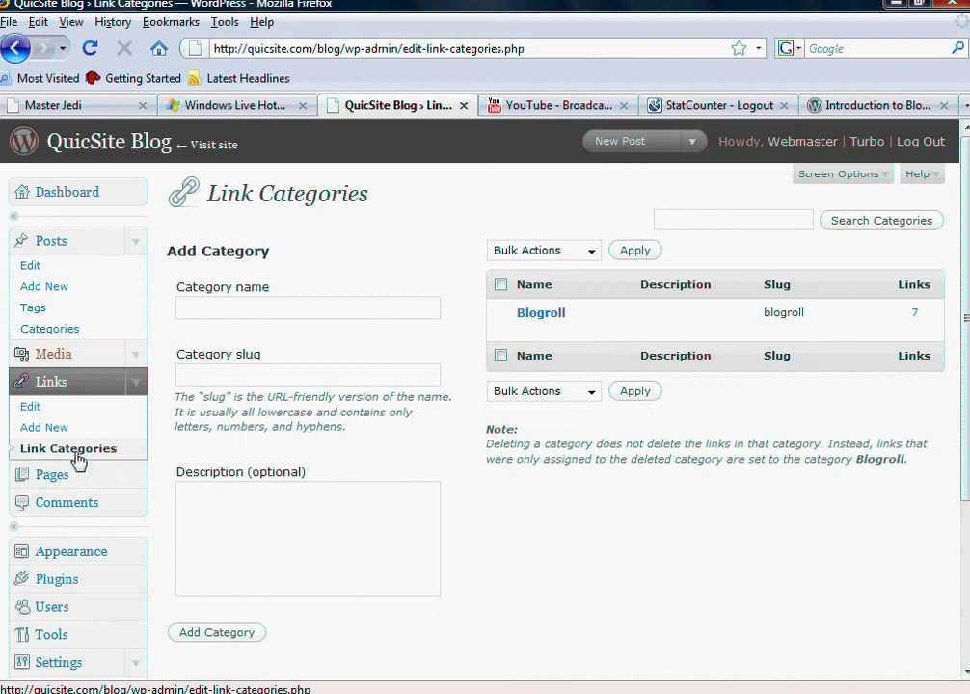
mouse_move(558, 325)
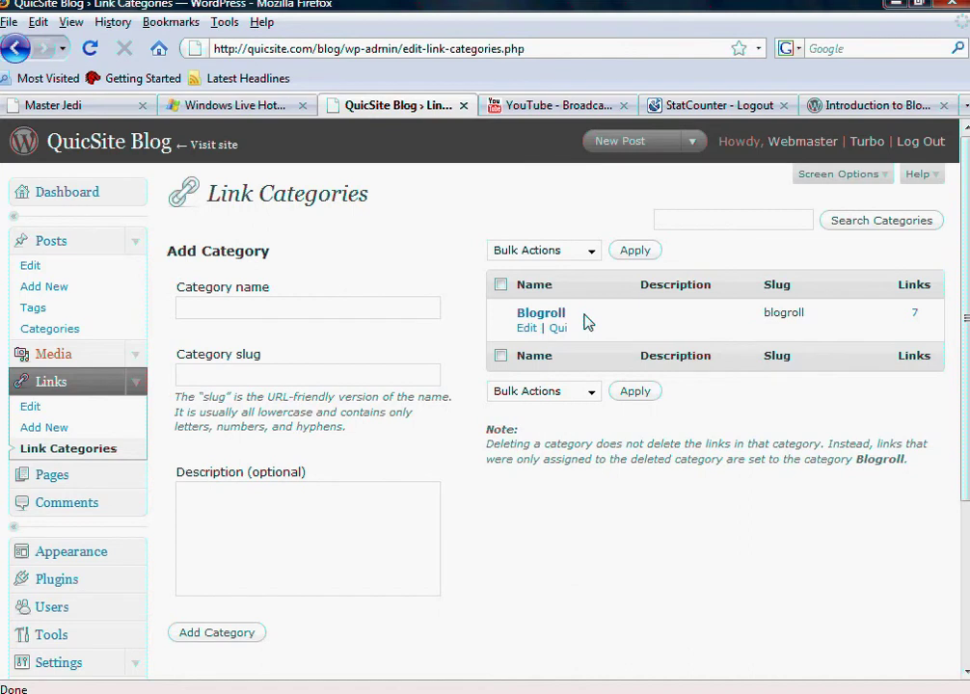
click(333, 309)
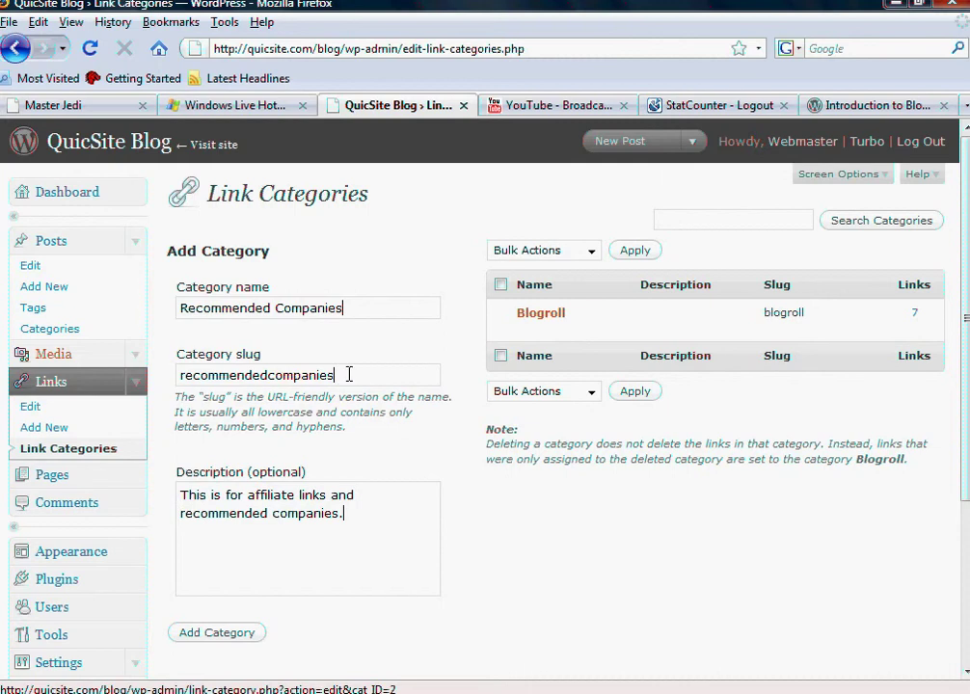
scroll(349, 376, down, 2)
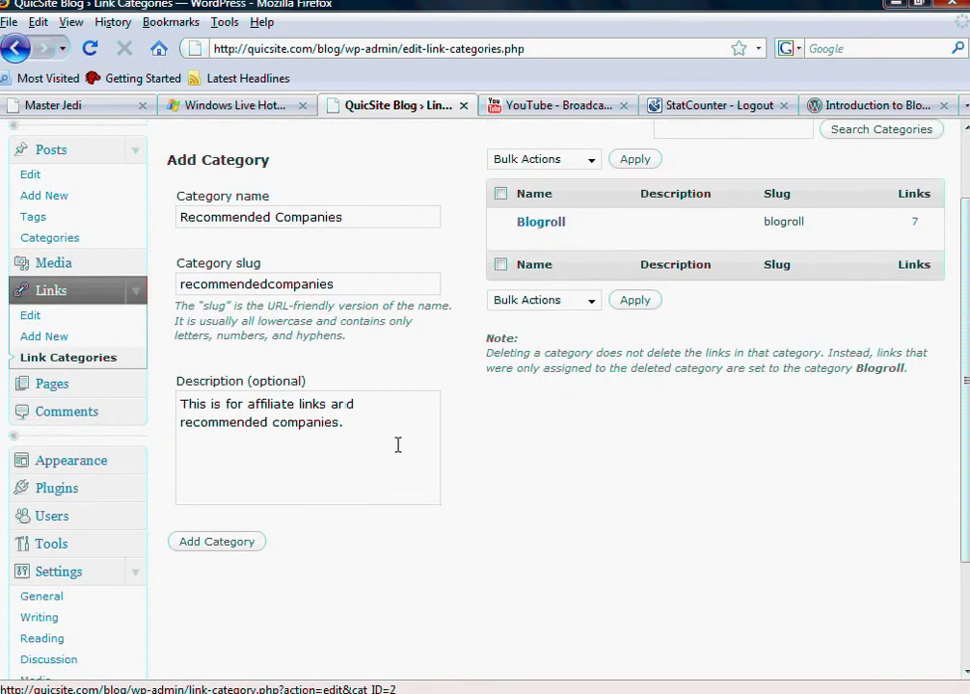
scroll(397, 445, down, 2)
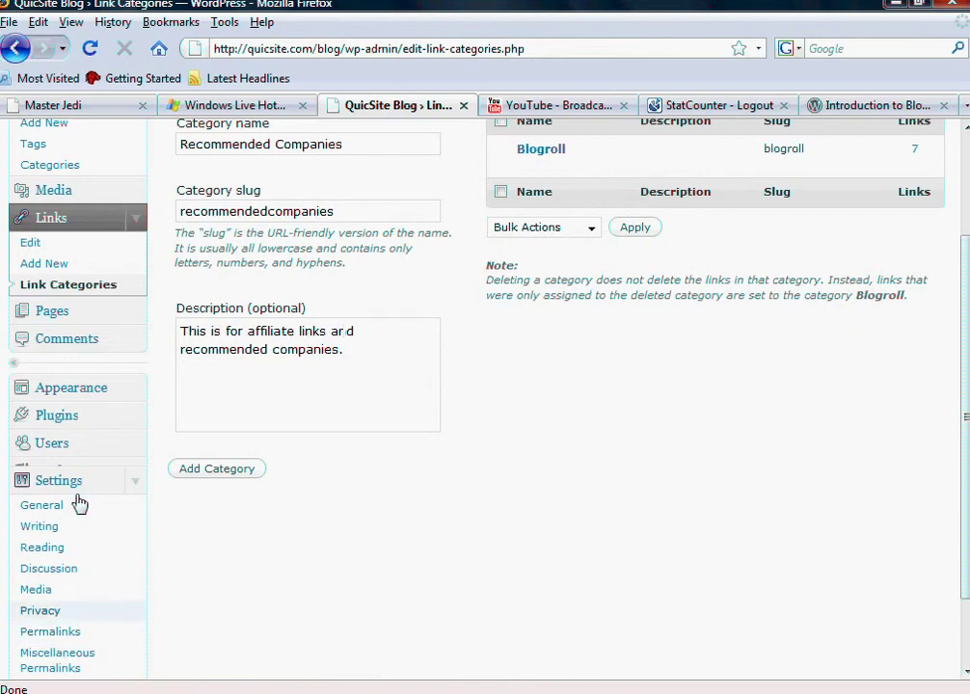
scroll(352, 521, up, 3)
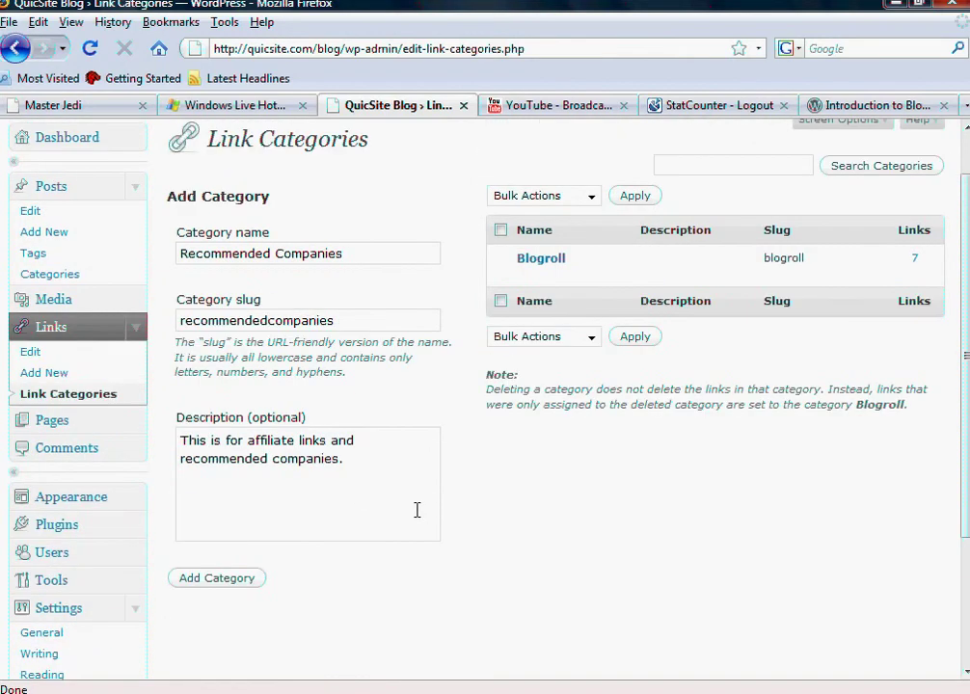
click(366, 528)
click(229, 581)
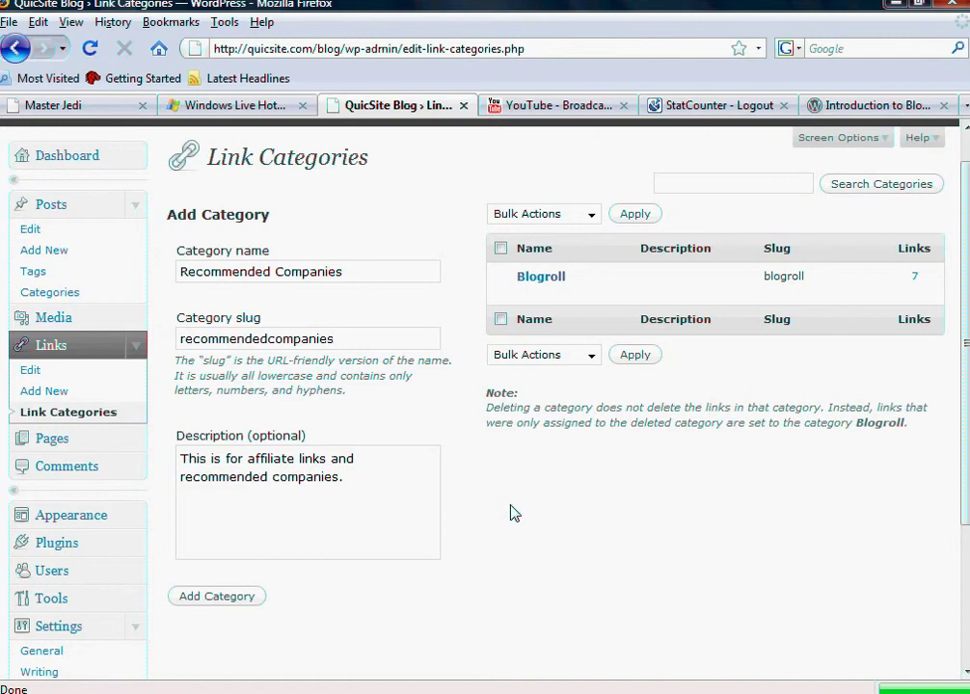
click(225, 598)
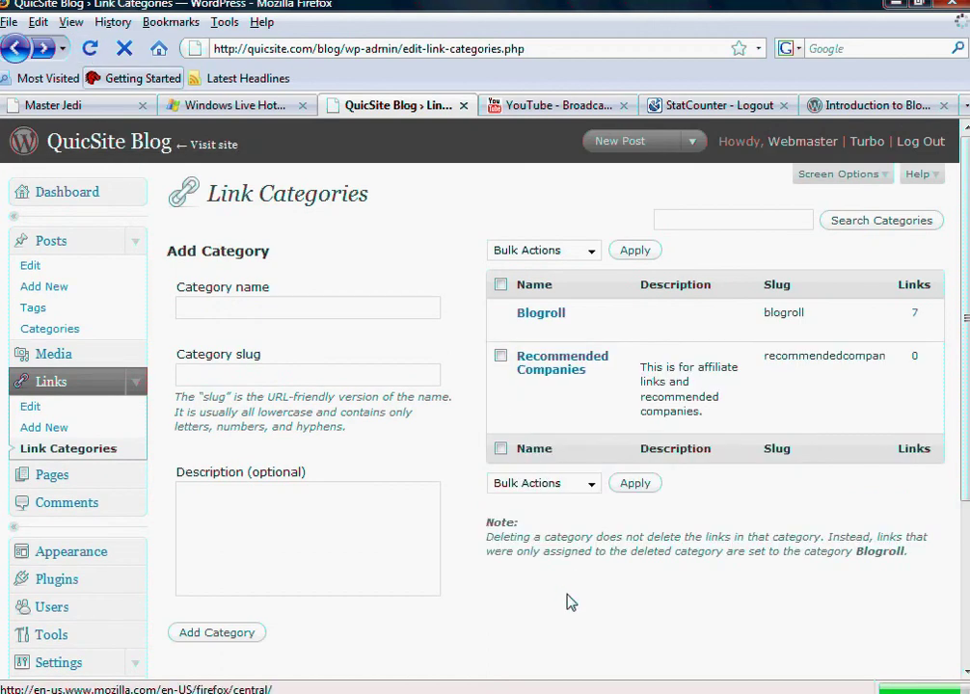
mouse_move(560, 394)
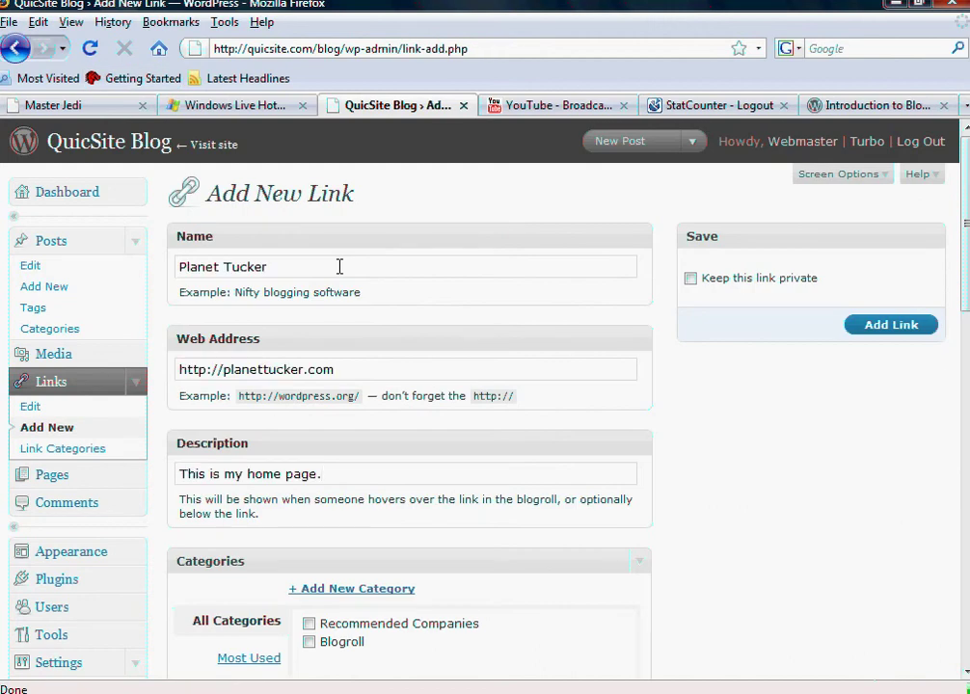
click(891, 325)
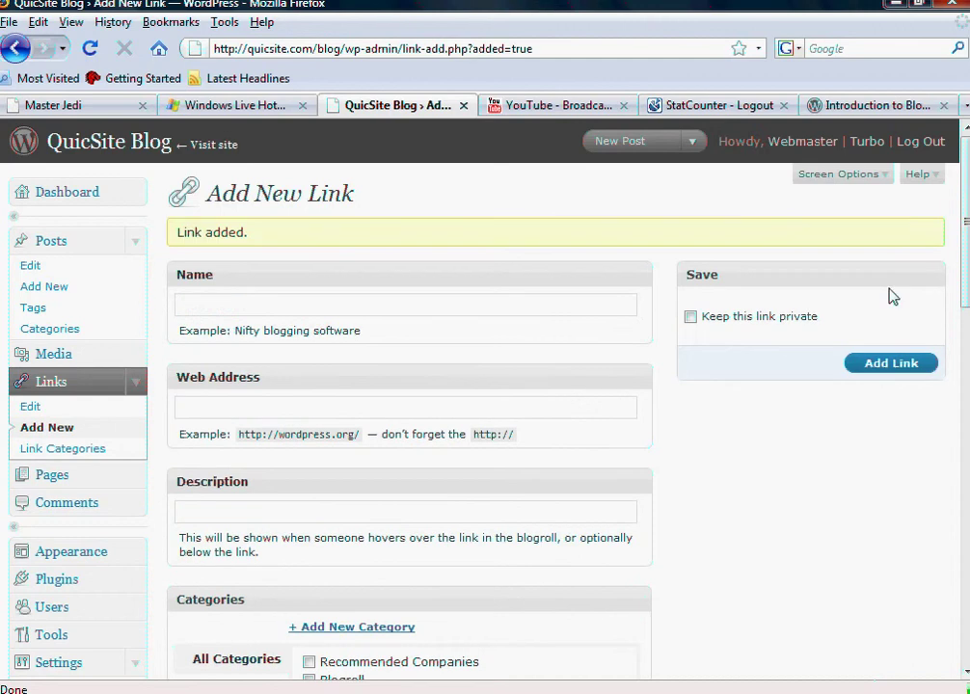
Step: Check the live blog's sidebar for the new link category and link, and return to the reloaded new-link form
click(208, 145)
scroll(463, 377, down, 4)
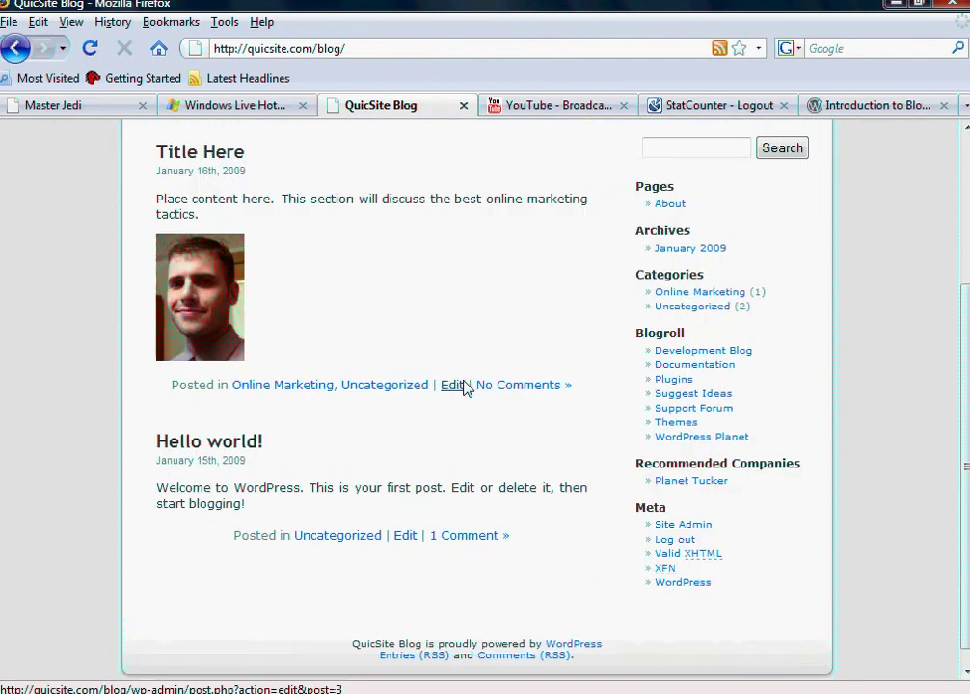
scroll(461, 390, up, 4)
click(16, 48)
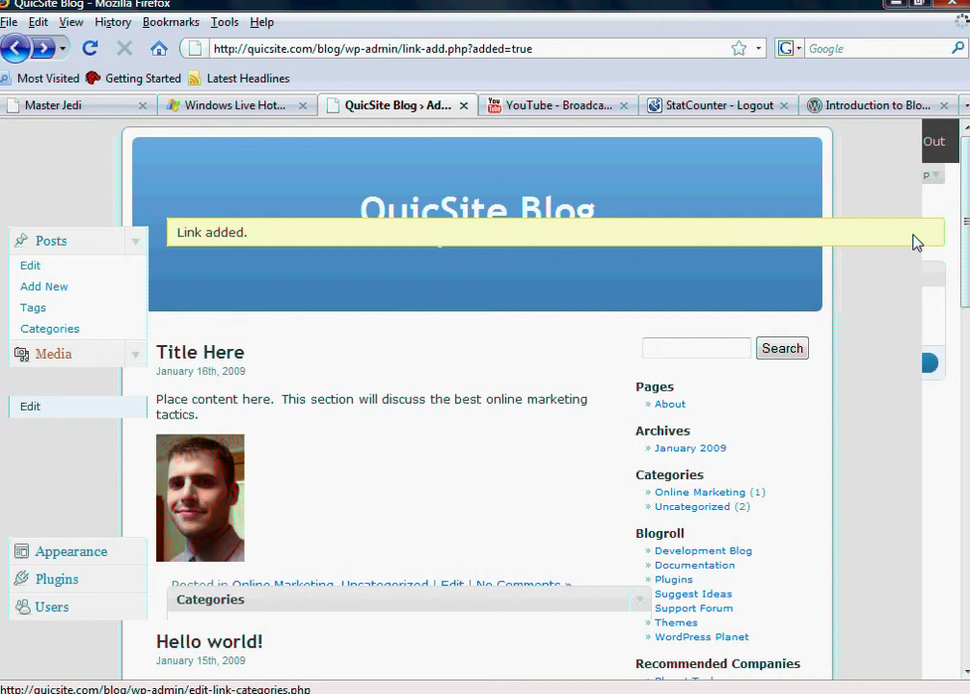
click(89, 49)
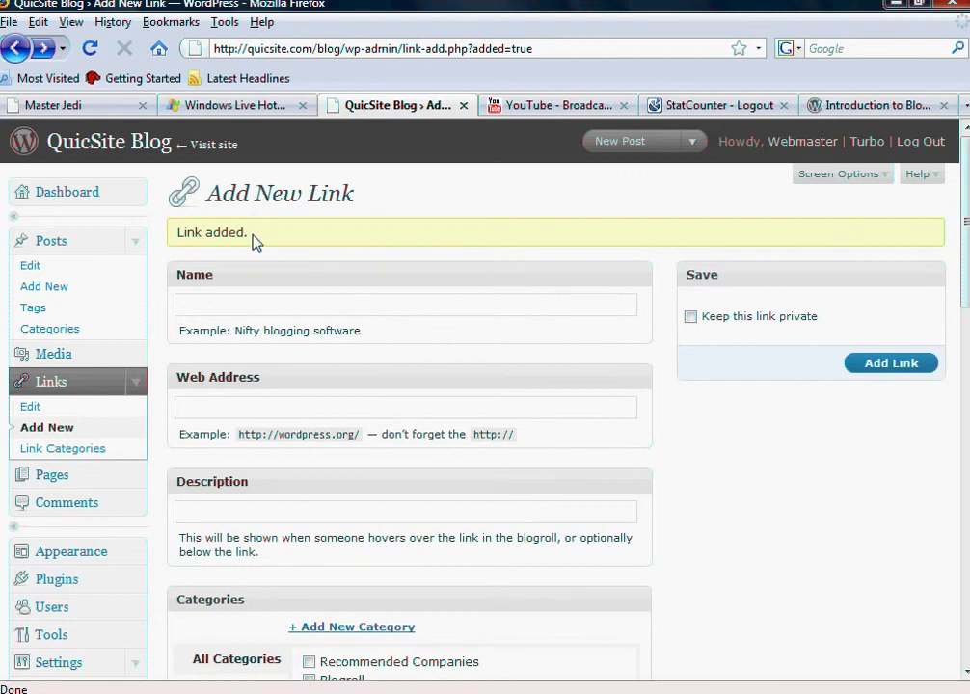
Step: Test the Planet Tucker link under Recommended Companies on the live blog, and return to the new-link form
drag(248, 234, 177, 232)
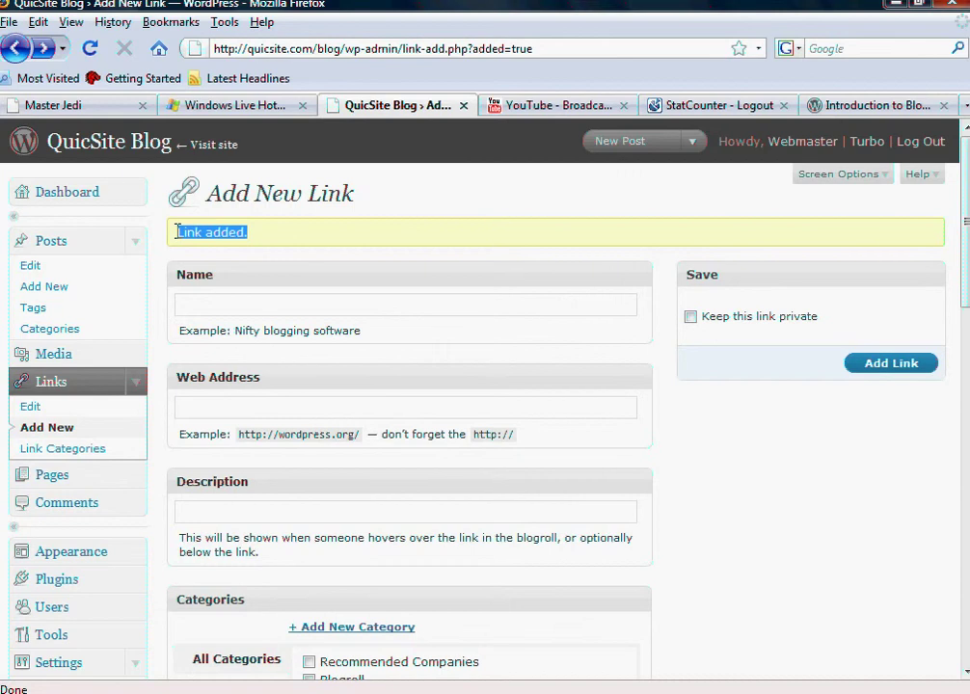
click(206, 146)
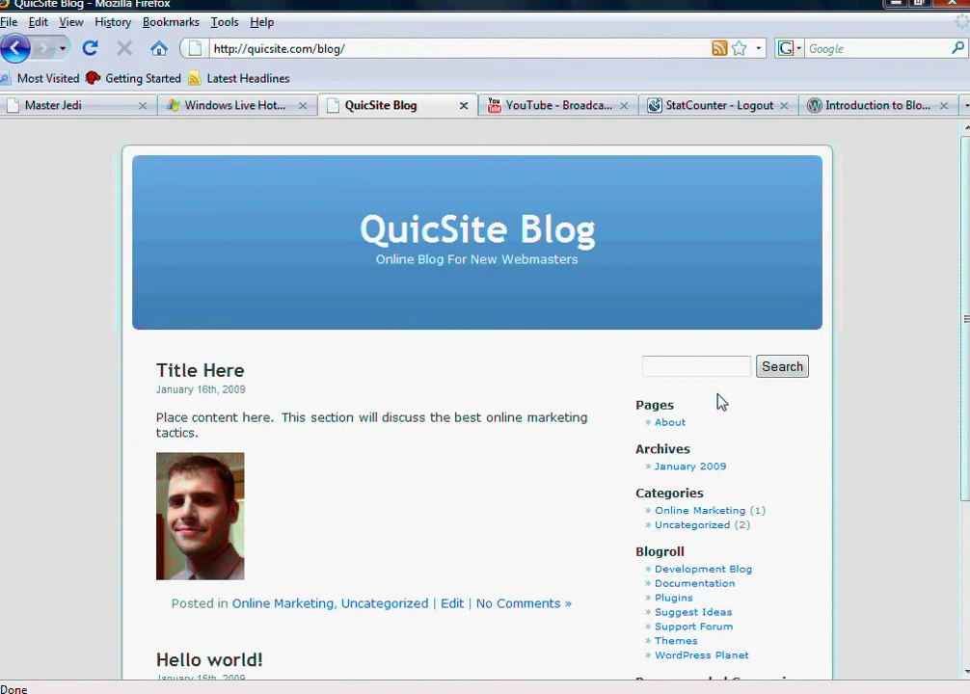
scroll(762, 434, down, 1)
scroll(678, 578, down, 1)
scroll(678, 614, down, 1)
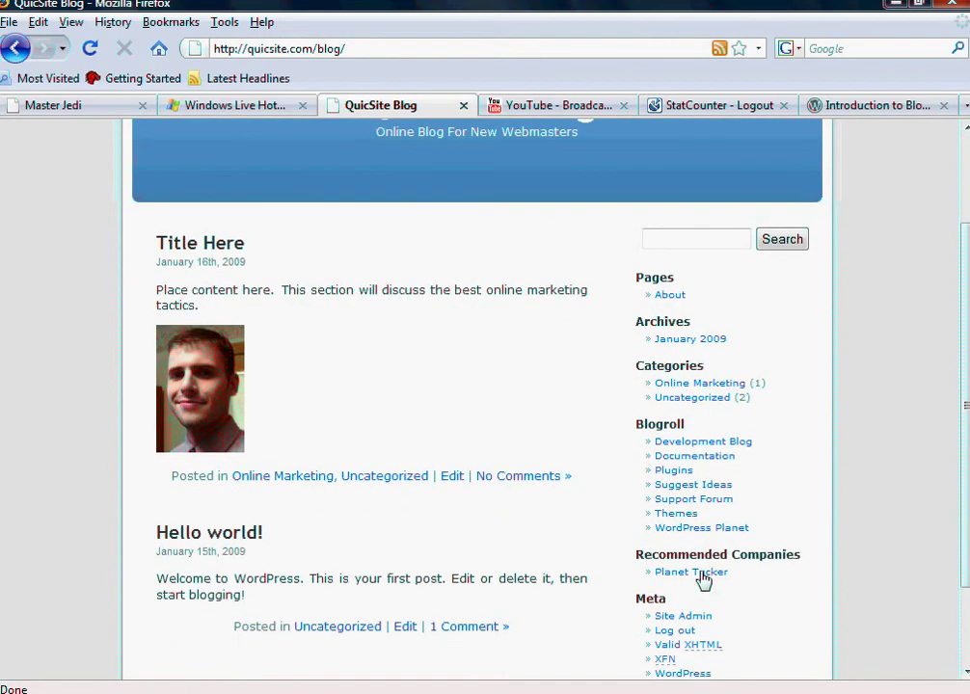
mouse_move(701, 580)
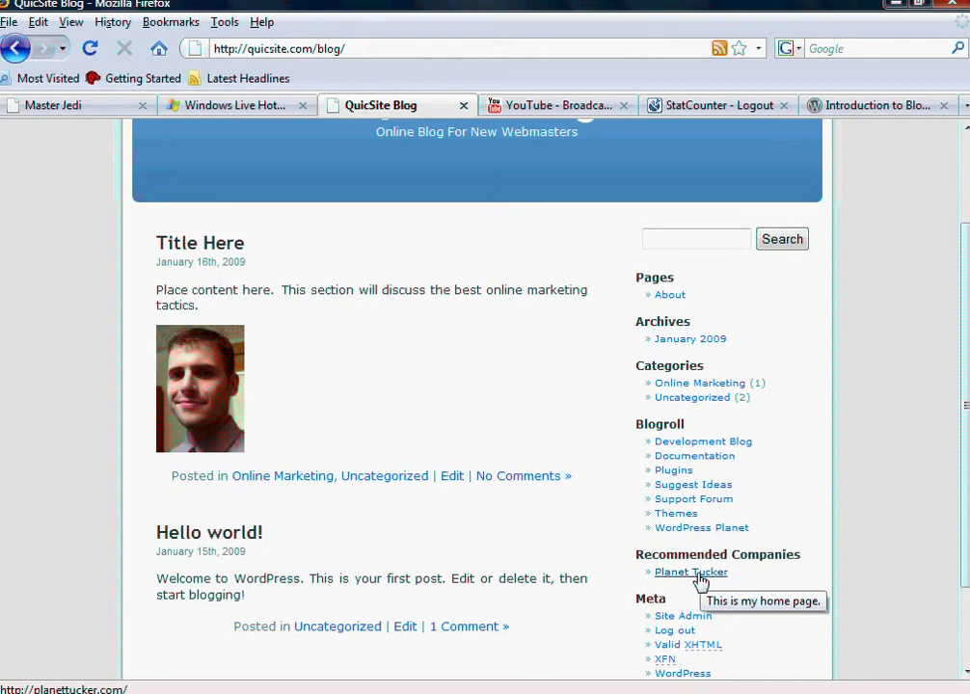
click(698, 576)
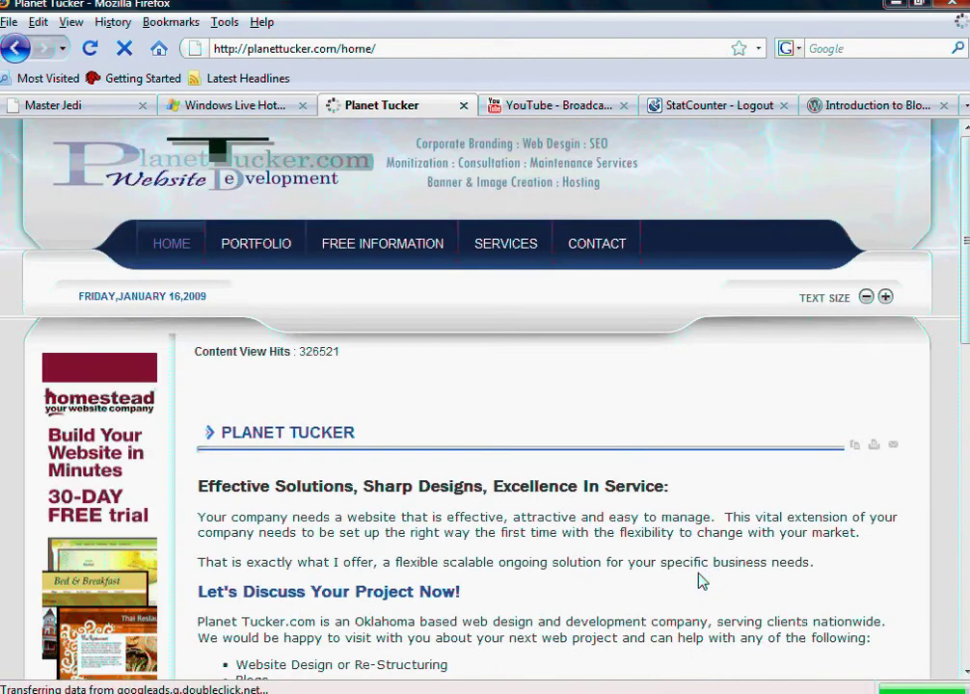
click(17, 47)
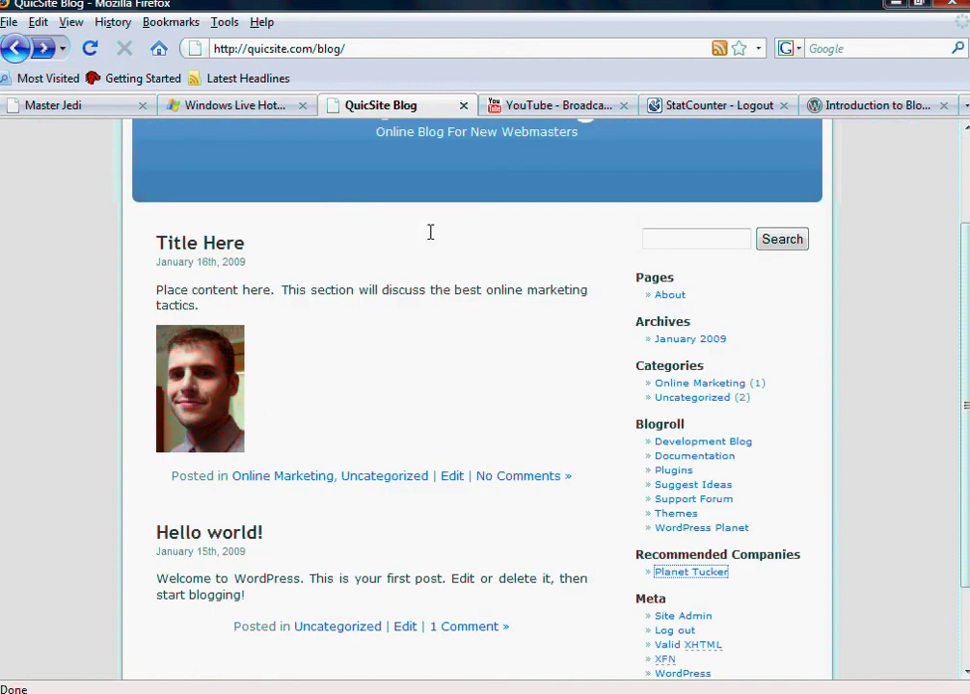
click(15, 47)
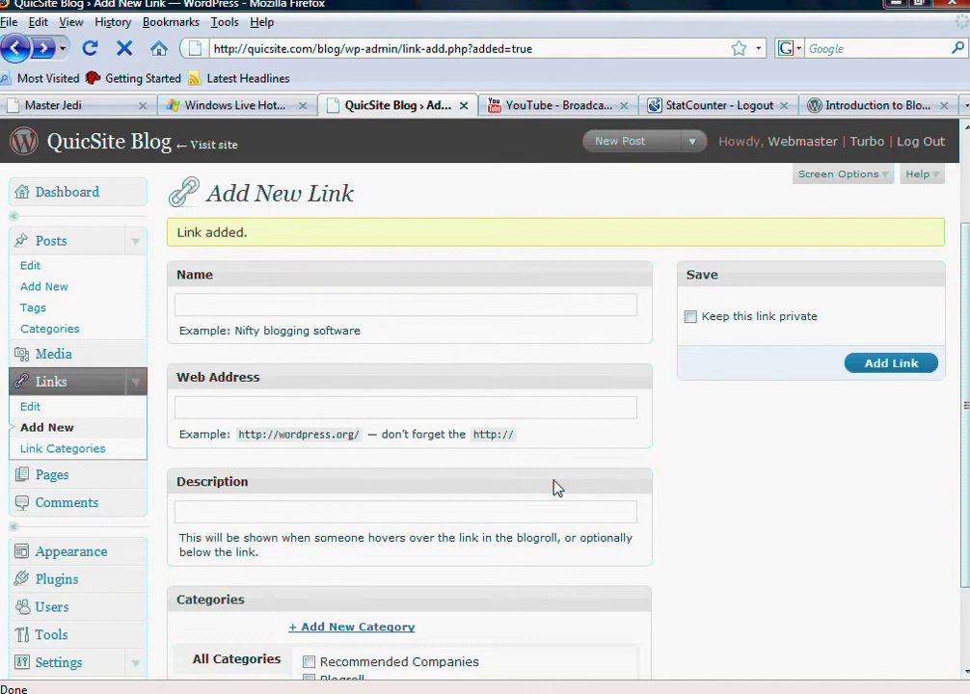
Step: Compare the new-link form's fields with how the link is listed on the live blog, and return to the form
scroll(617, 482, down, 2)
click(302, 335)
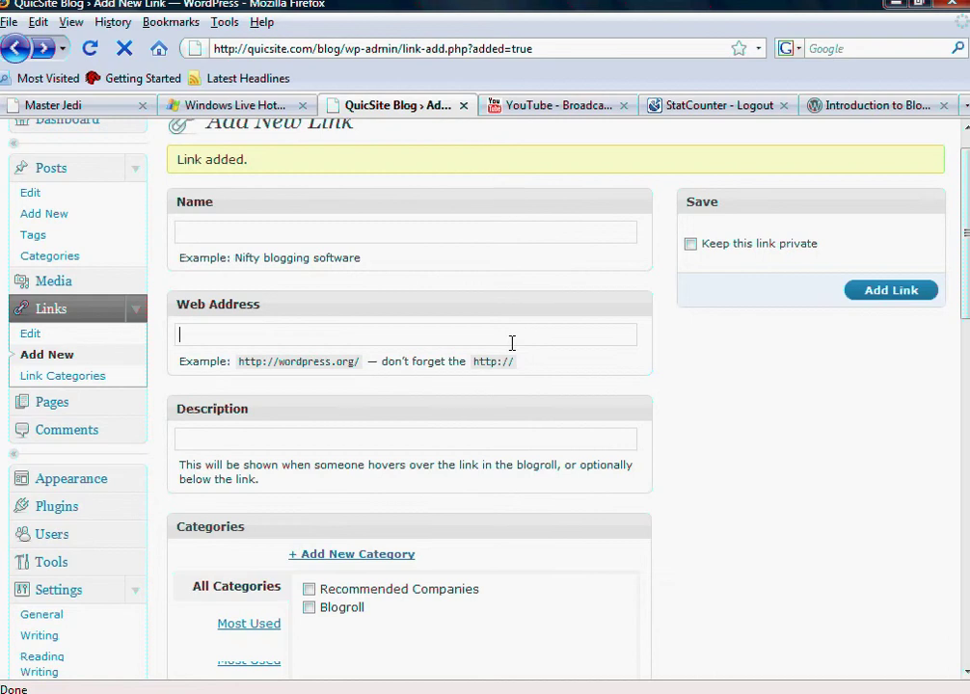
scroll(219, 236, up, 2)
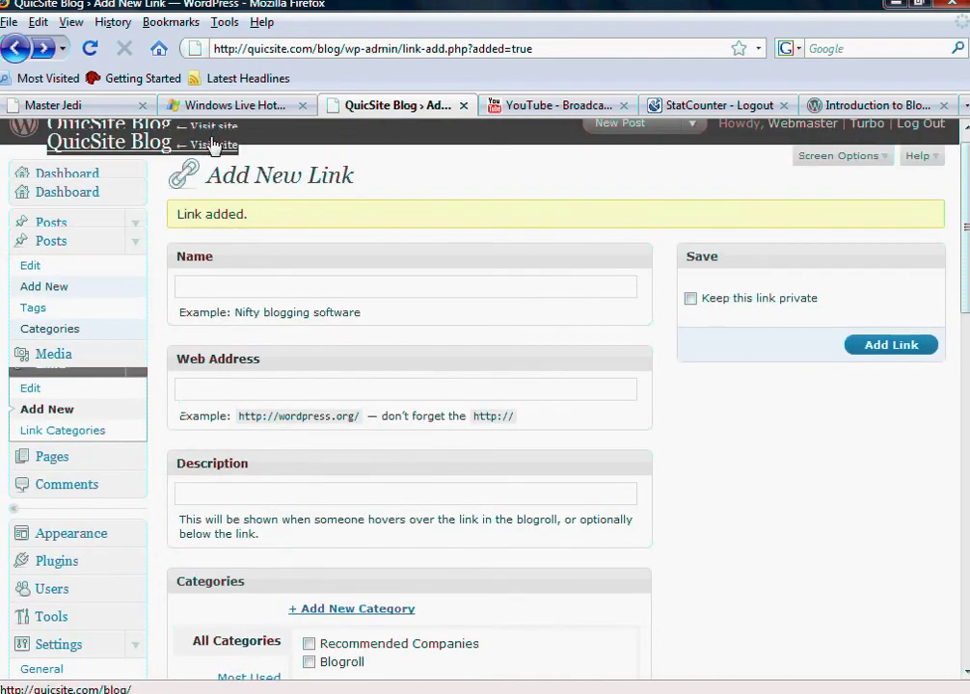
click(215, 144)
scroll(801, 488, down, 4)
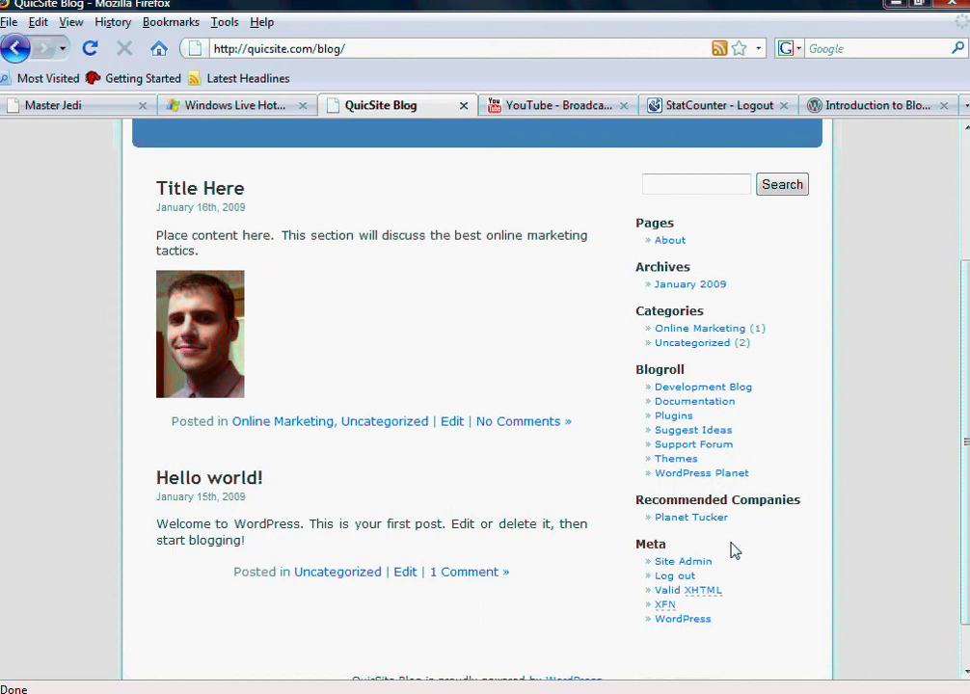
scroll(516, 492, up, 2)
scroll(526, 494, up, 1)
scroll(524, 453, up, 1)
click(12, 49)
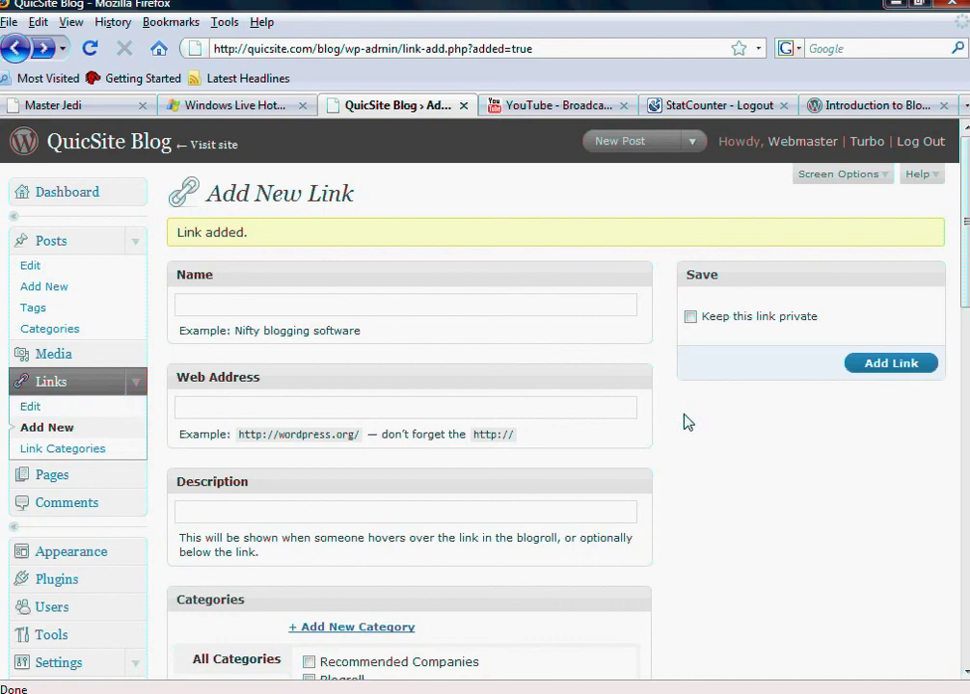
Step: Review the existing links list and the link categories page, and return to the links list
scroll(712, 465, down, 1)
scroll(708, 469, up, 1)
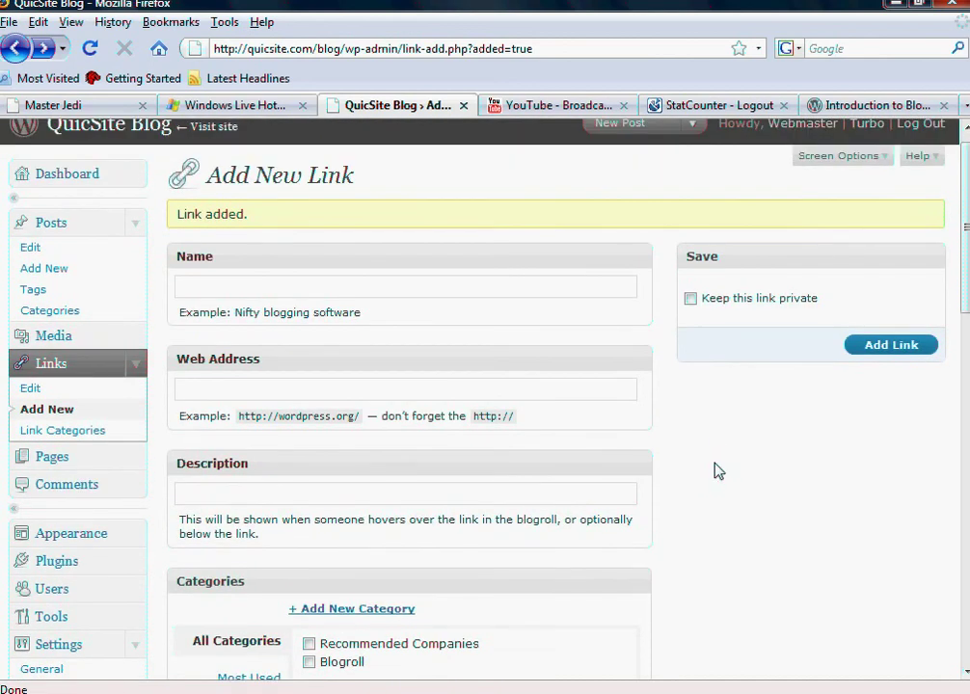
click(31, 390)
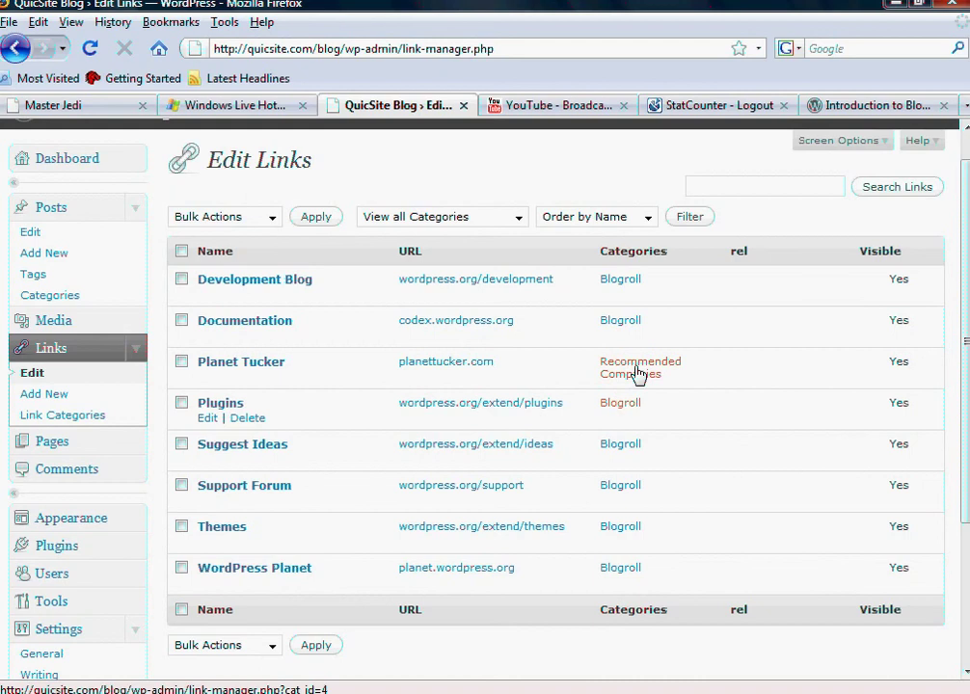
scroll(373, 210, up, 1)
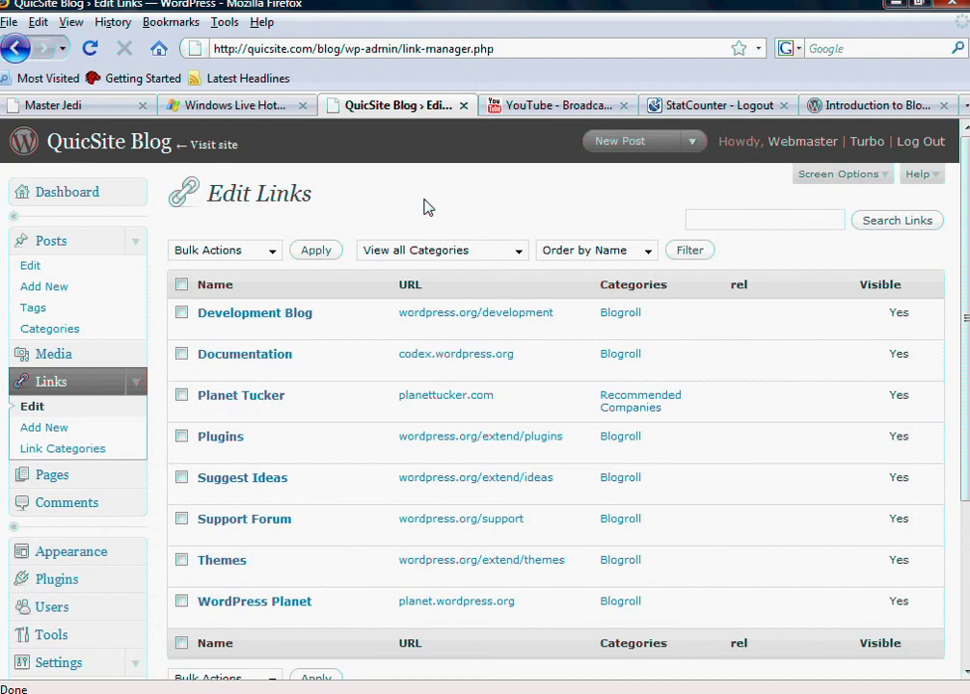
click(63, 452)
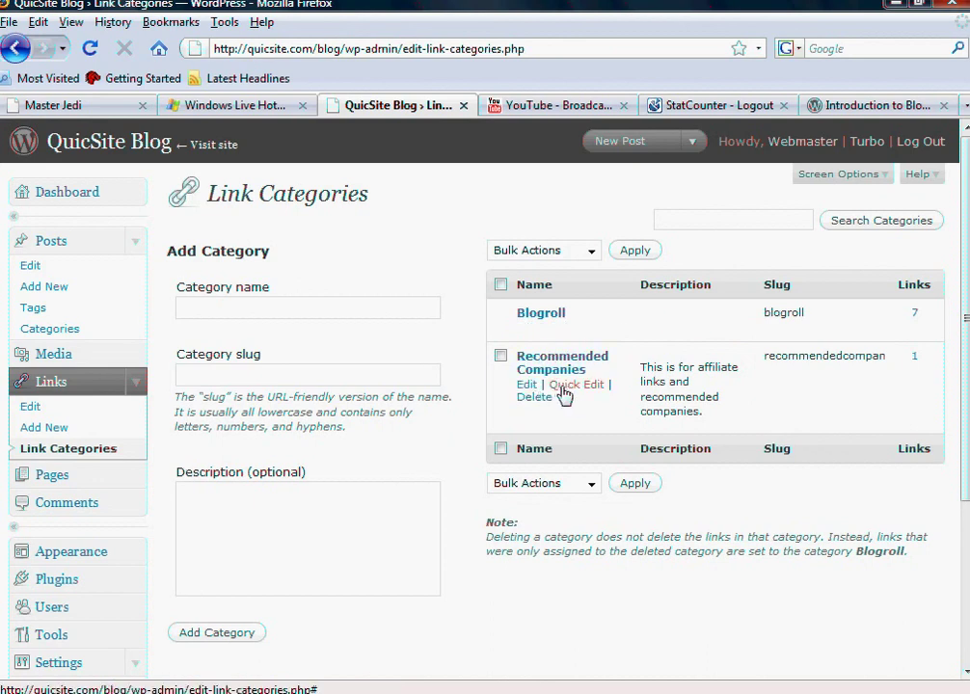
click(32, 406)
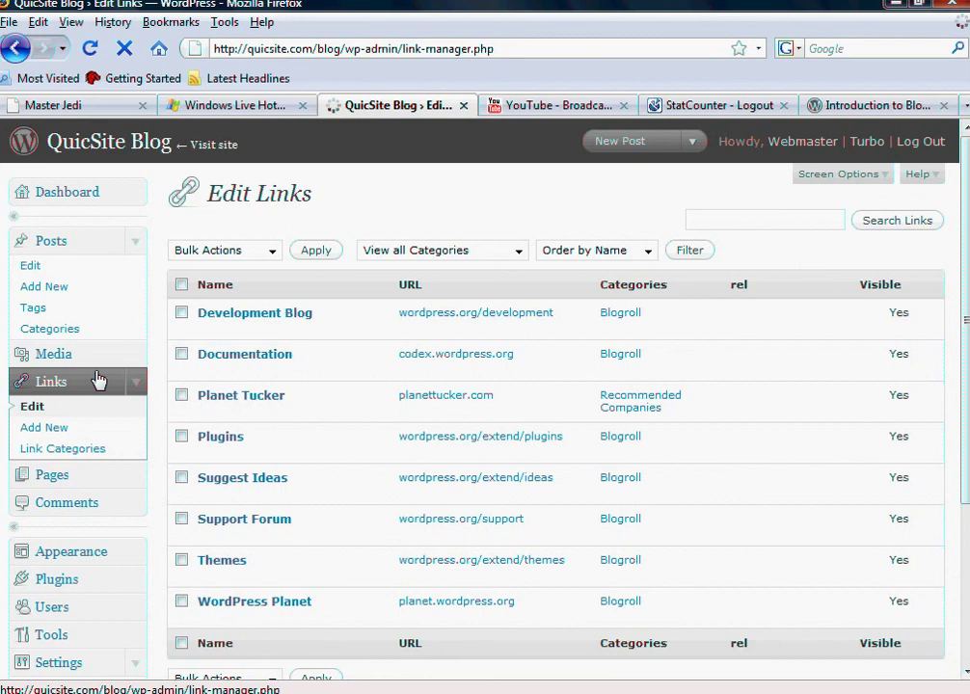
Step: Examine the Blogroll and Recommended Companies sections on the live blog, and return to the links list
click(201, 145)
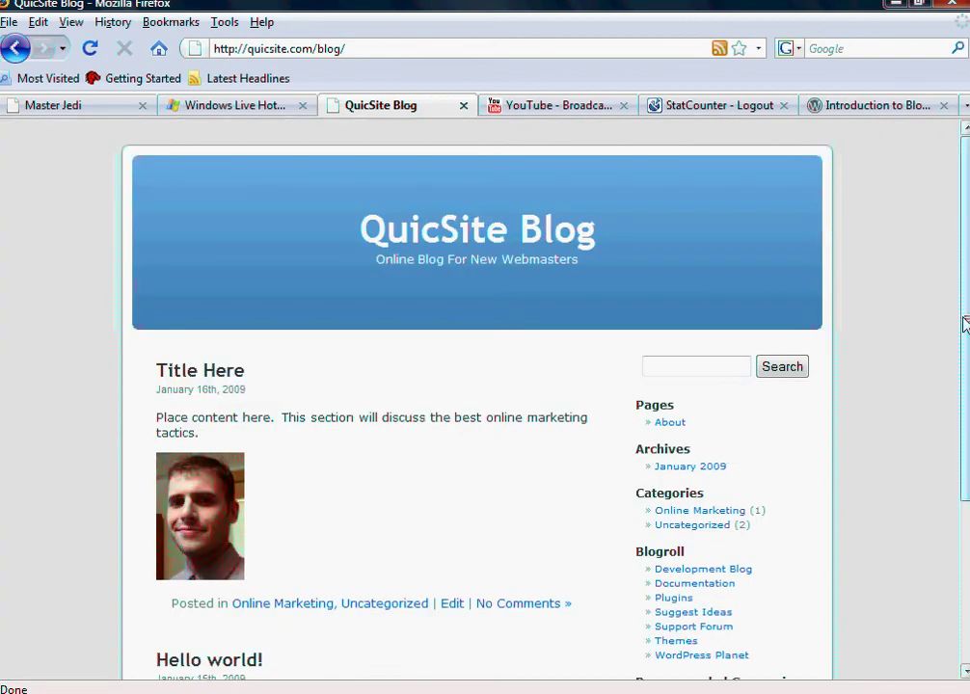
drag(964, 325, 955, 476)
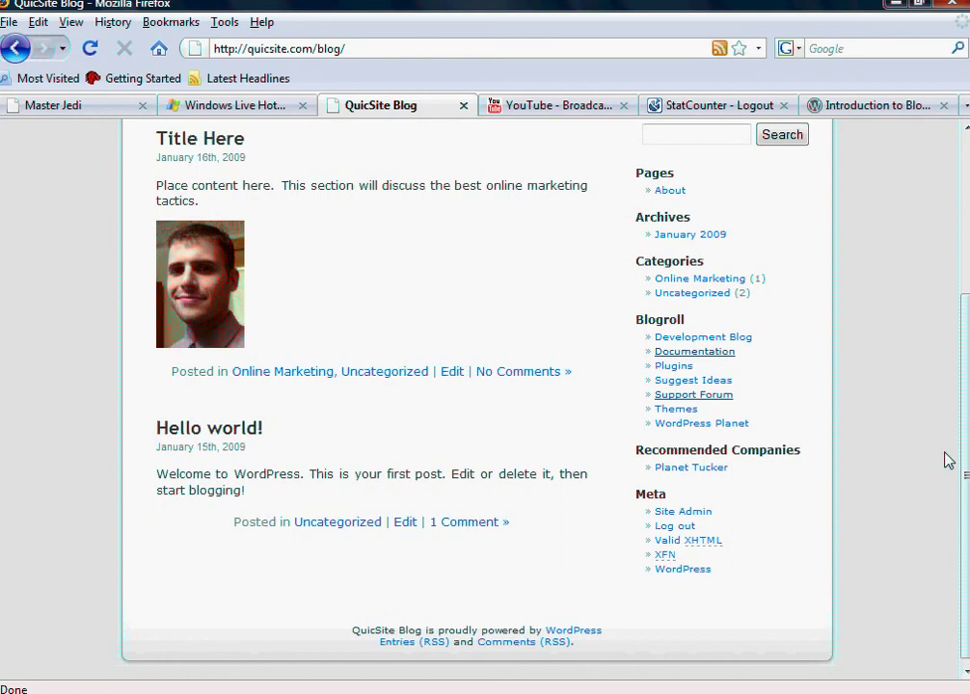
drag(964, 461, 965, 144)
click(15, 48)
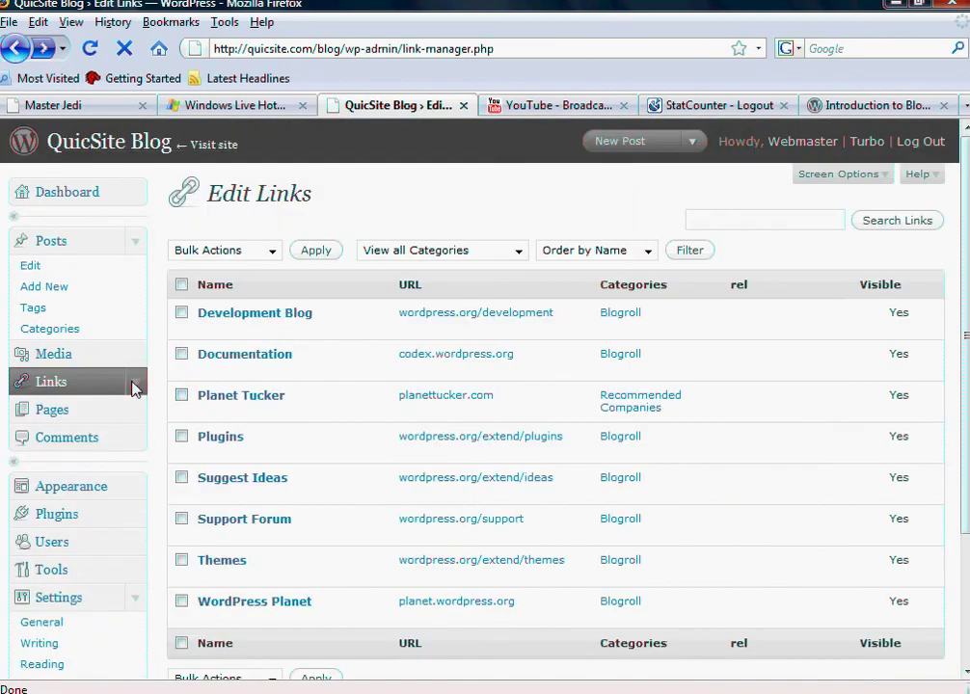